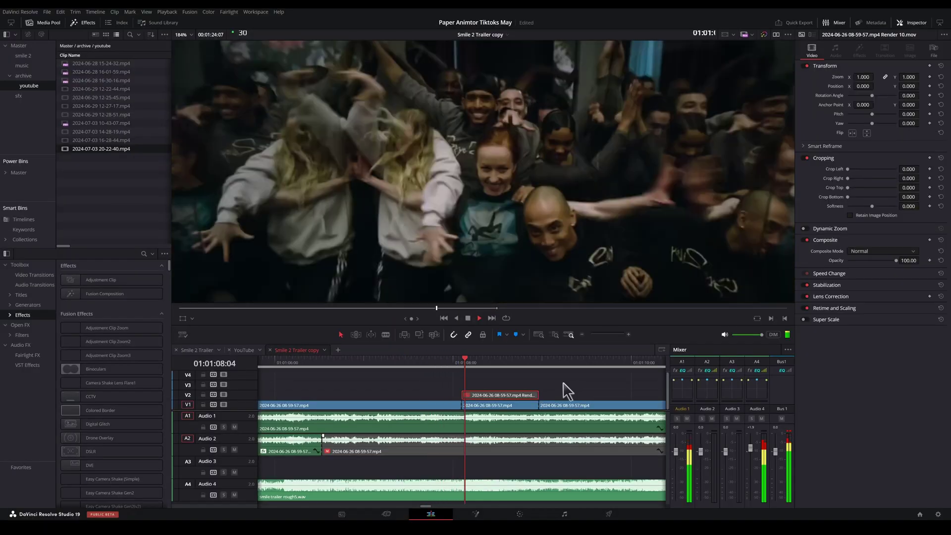
Step: Stop playback of the trailer clip with the Grid Warp on the face shot
key(space)
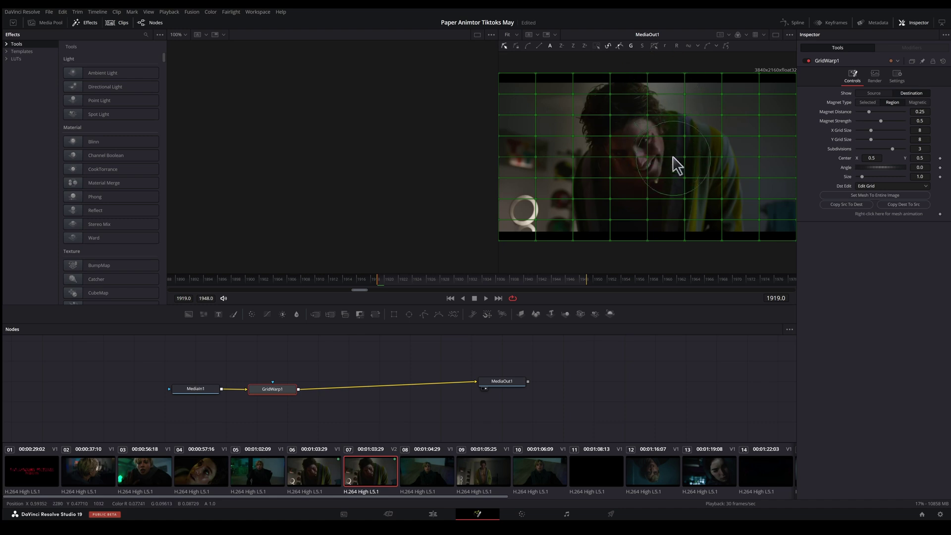
Step: Pull the face's grid points upward, preview the warp up to frame 1938, then dismiss the Center animation options
drag(673, 156, 676, 138)
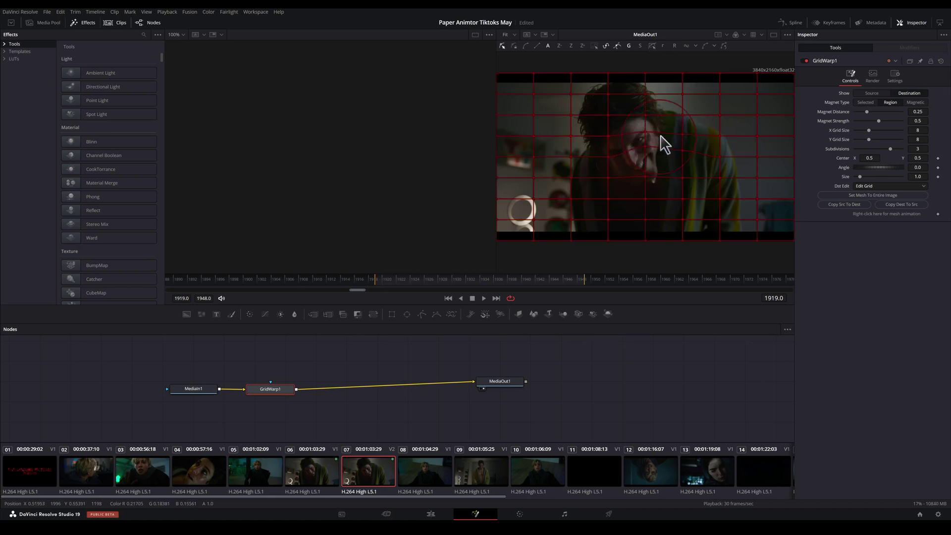
key(space)
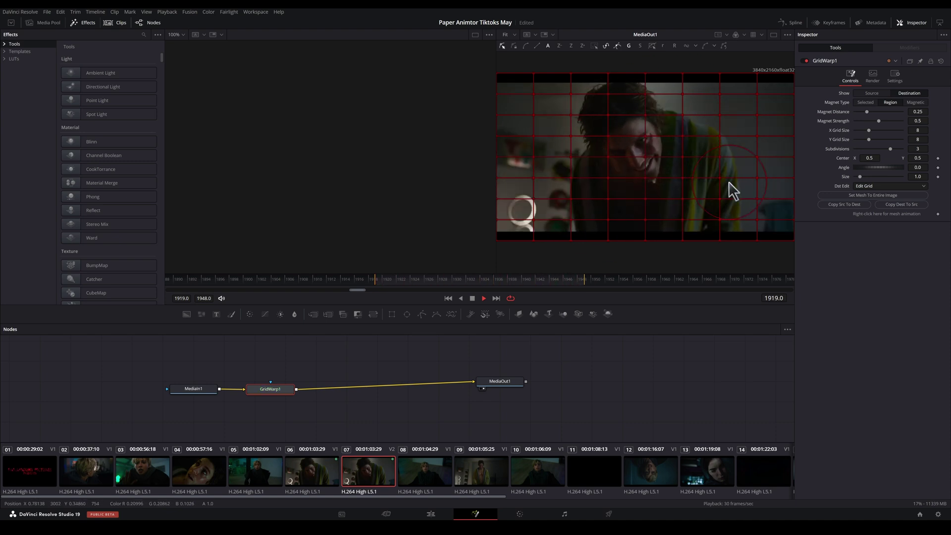
key(space)
right_click(843, 155)
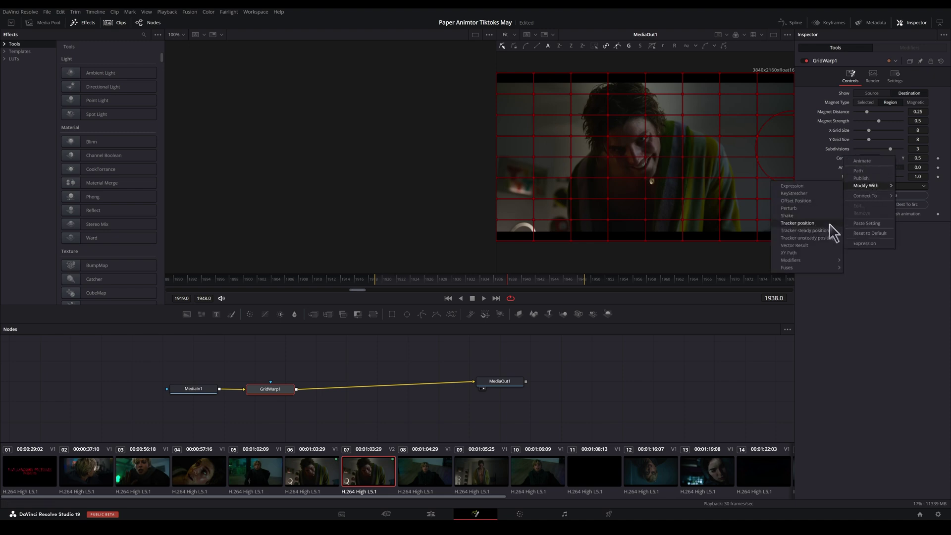
click(894, 289)
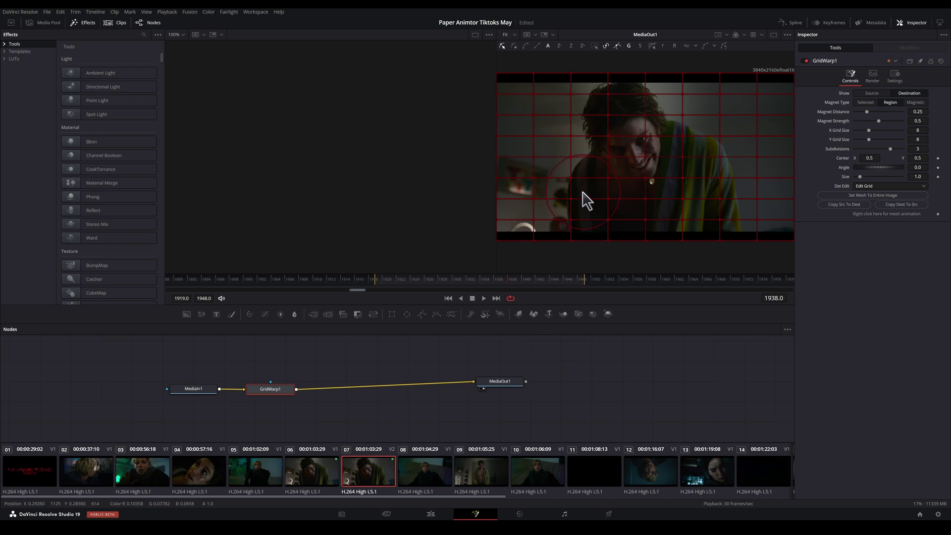
Step: Delete GridWarp1 and insert a Planar Tracker after MediaIn1
key(Delete)
click(206, 387)
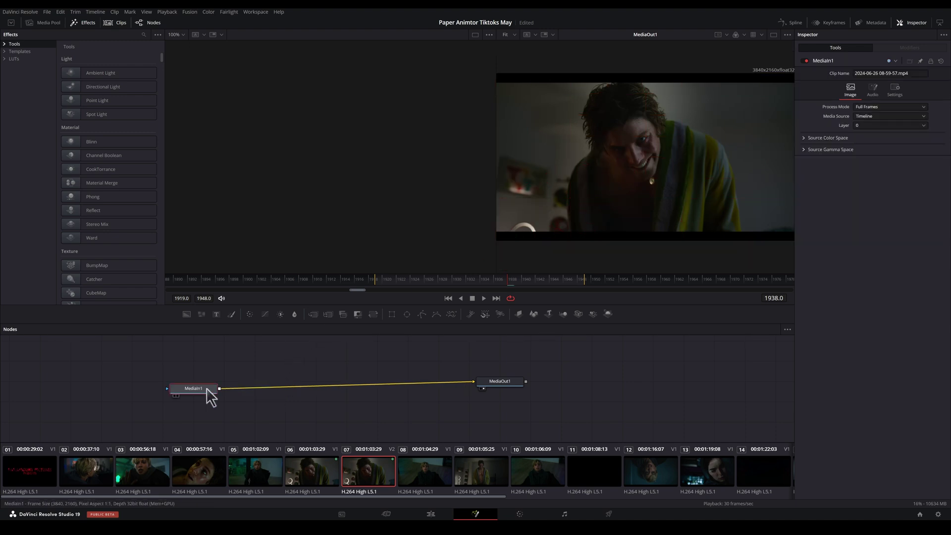
key(shift+space)
text(plana)
key(Return)
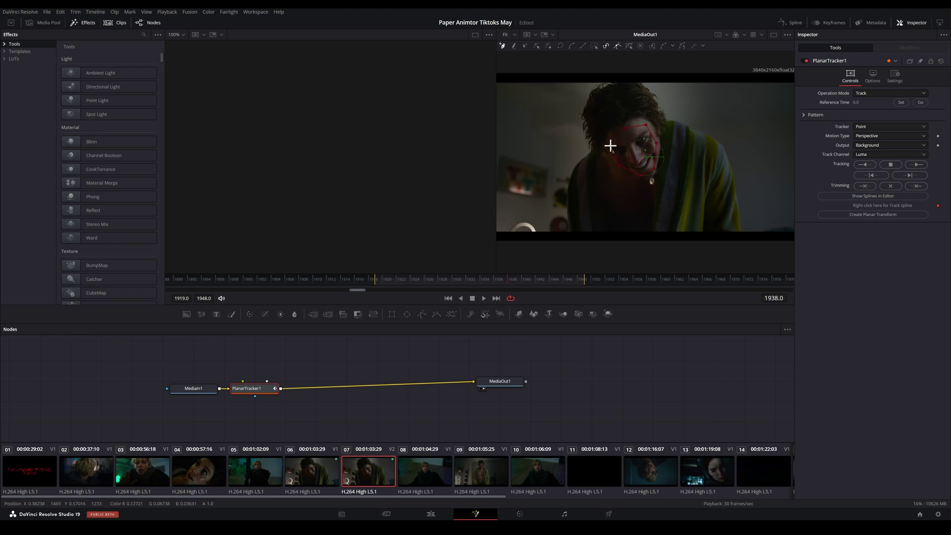
Step: Track the face forward with Hybrid Point/Area, using frame 1938 as the reference
click(882, 145)
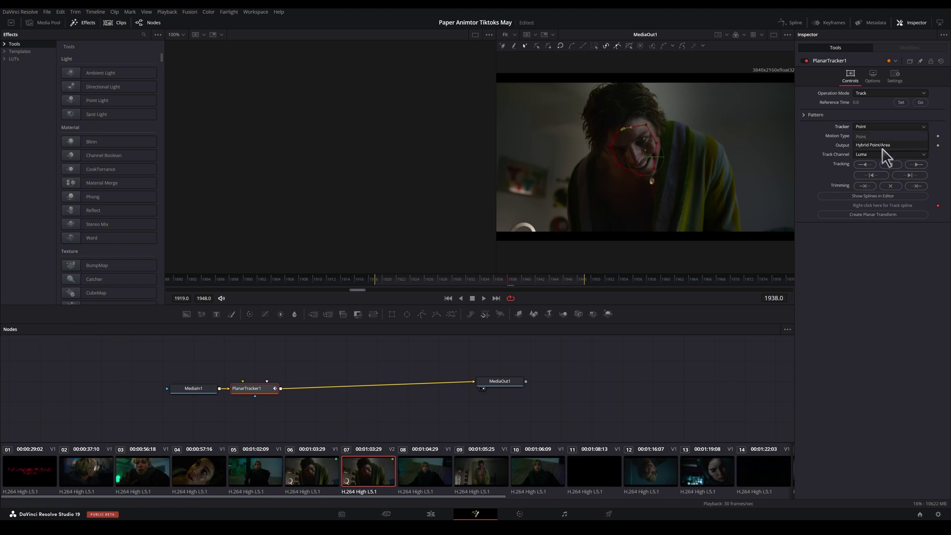
click(902, 102)
click(917, 165)
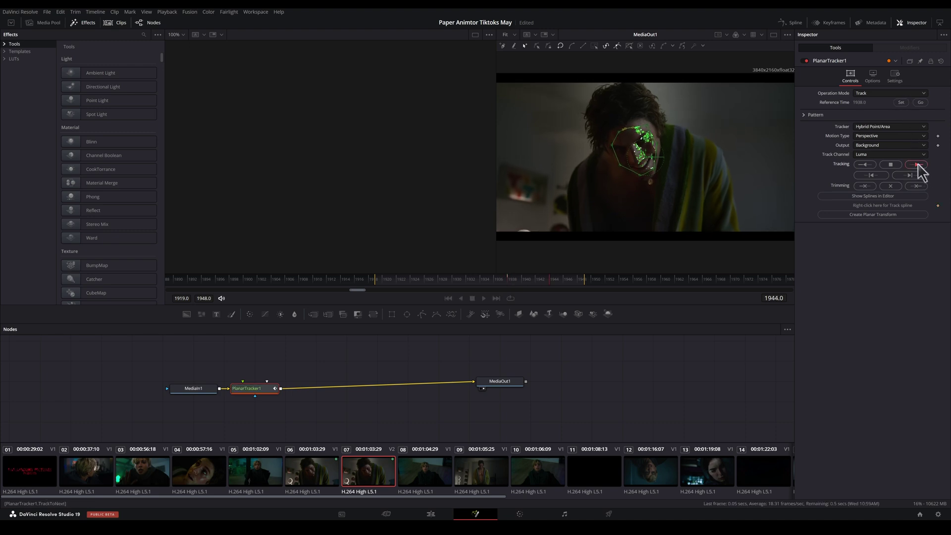
key(space)
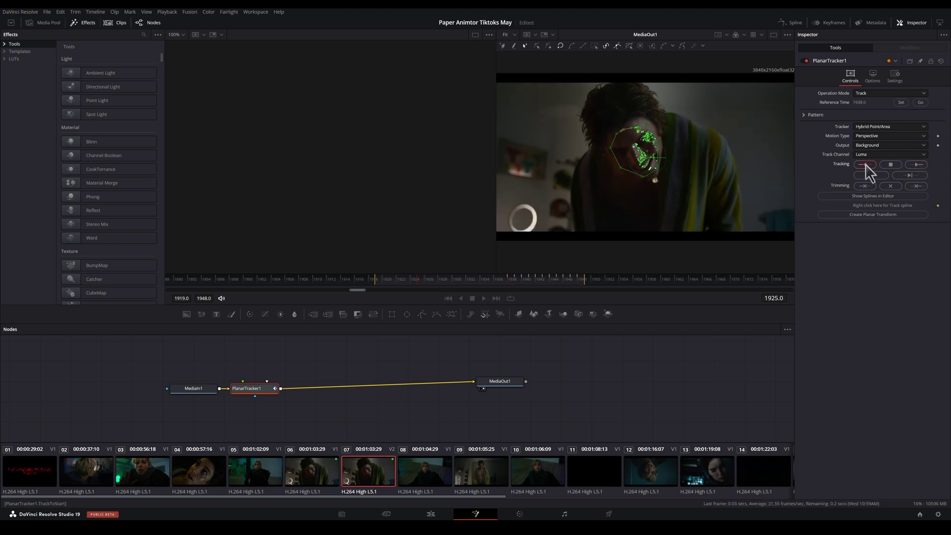
key(space)
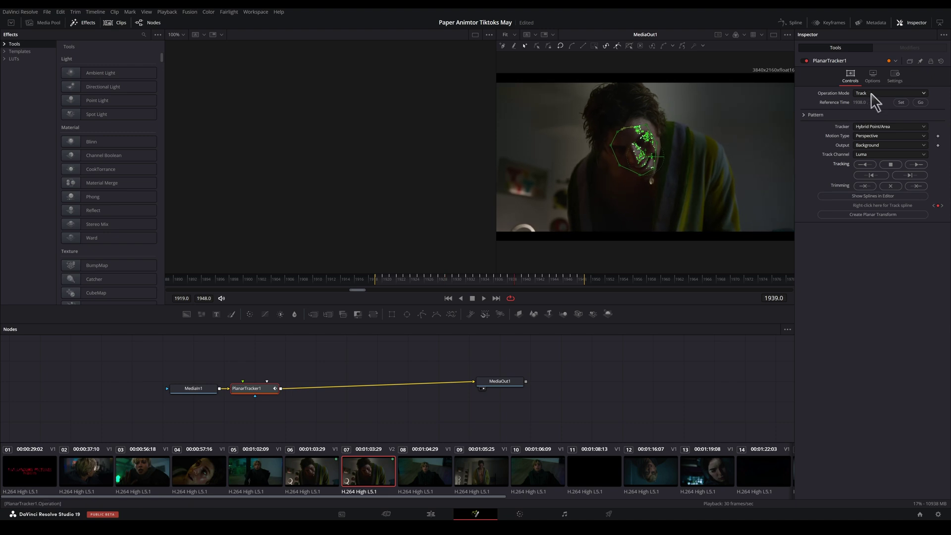
Step: Switch the tracker's operation mode to Steady and play the stabilized shot
click(870, 93)
click(871, 112)
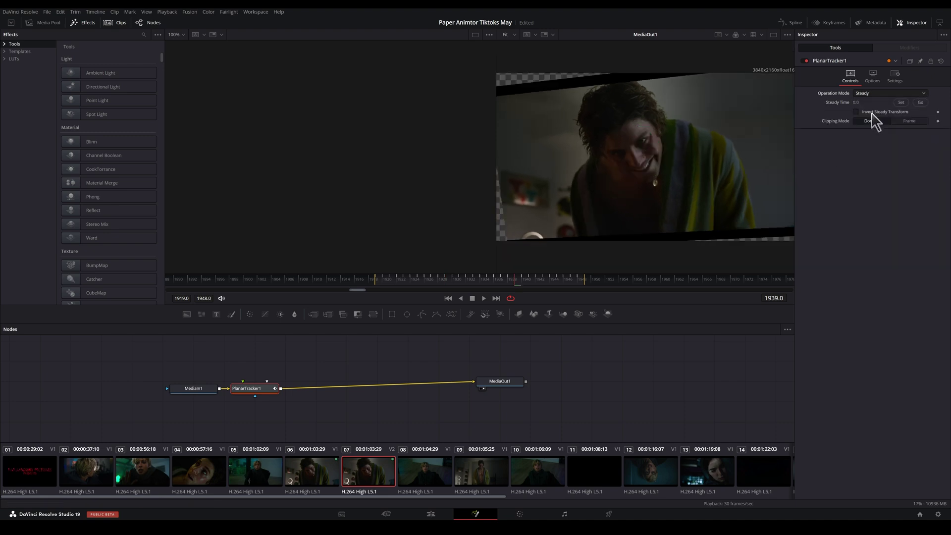
click(483, 298)
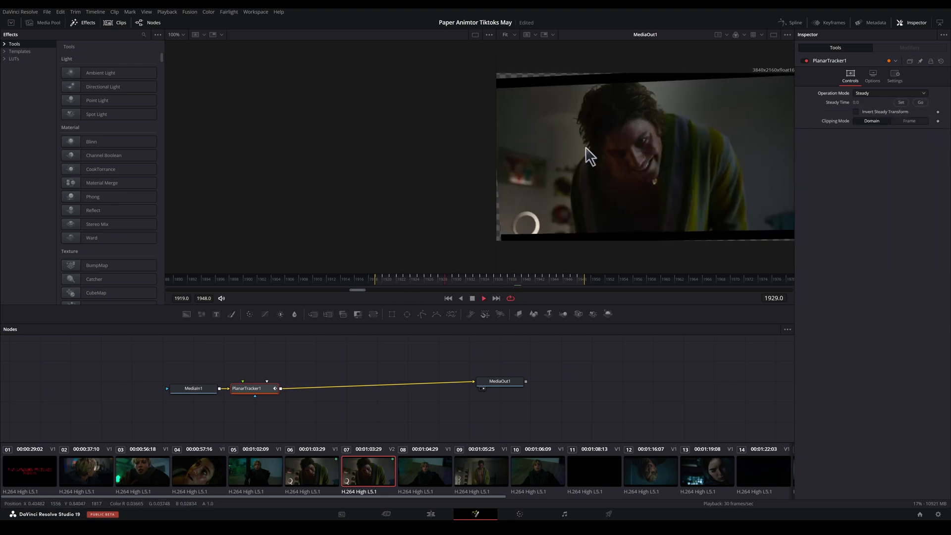
Step: Add a Grid Warp after the Planar Tracker, with the source grid sized 0.392, angled 30.8, nudged left
key(shift+space)
text(gri)
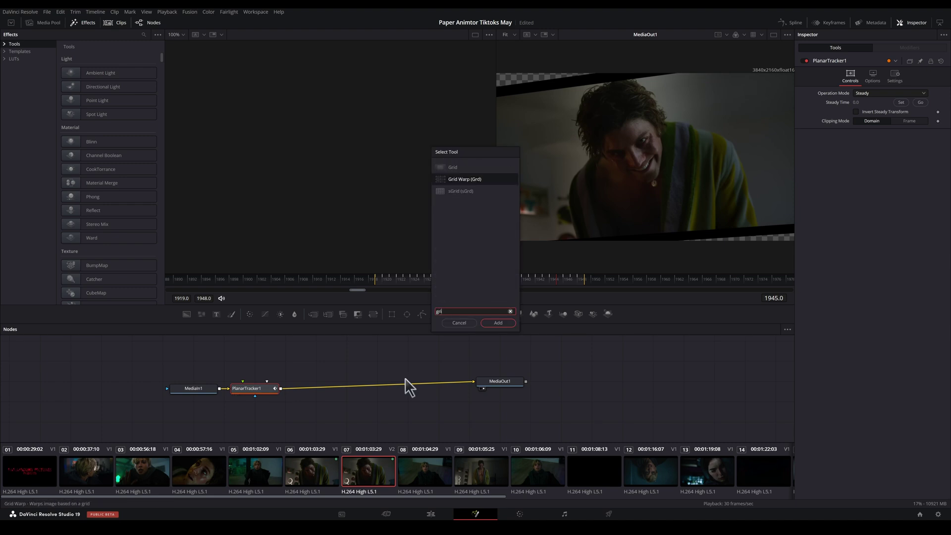
key(Return)
click(871, 94)
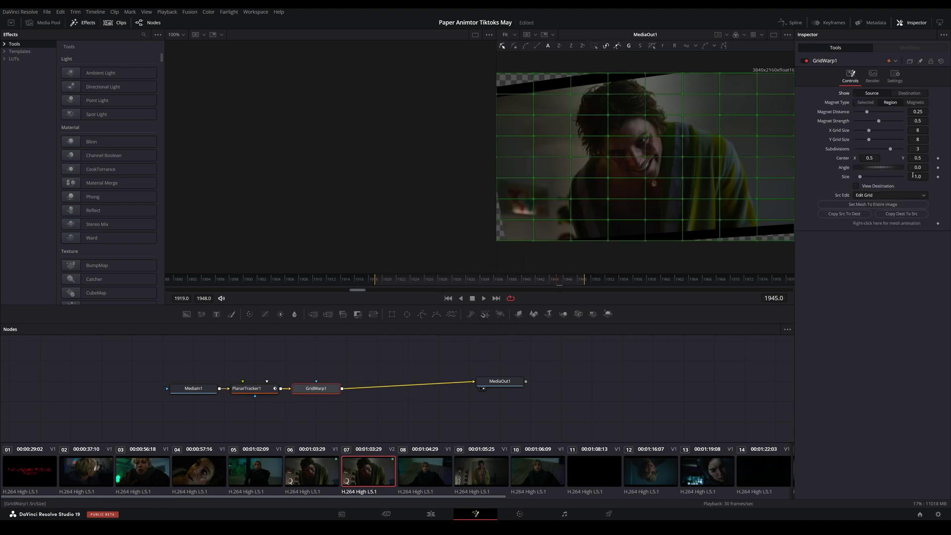
drag(913, 176, 949, 168)
drag(868, 160, 857, 160)
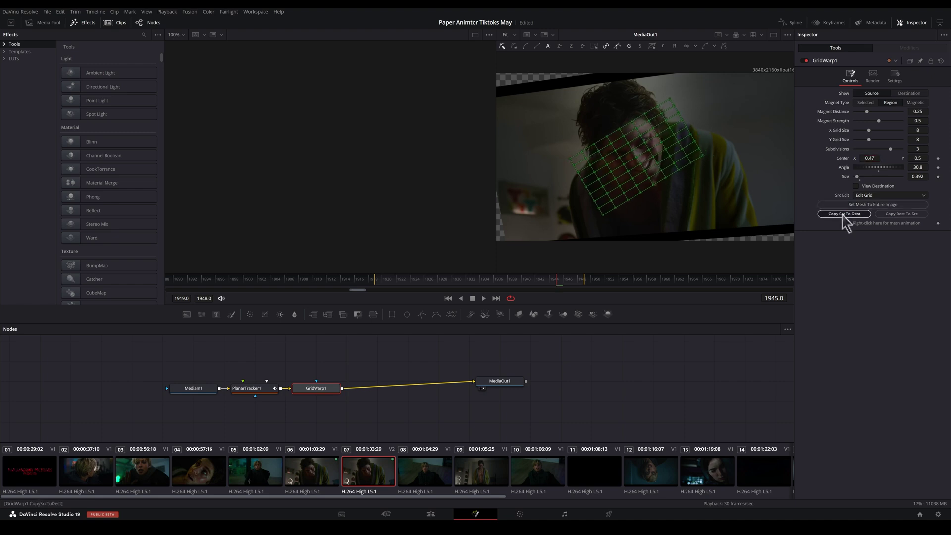
Step: Lower the destination grid's magnet distance to 0.056, then select PlanarTracker1
click(909, 94)
drag(867, 112, 864, 112)
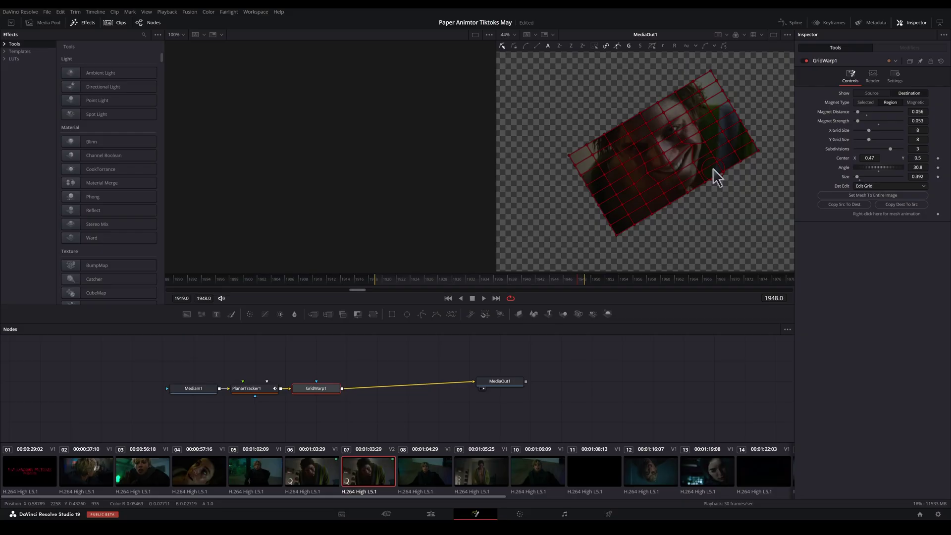
click(258, 389)
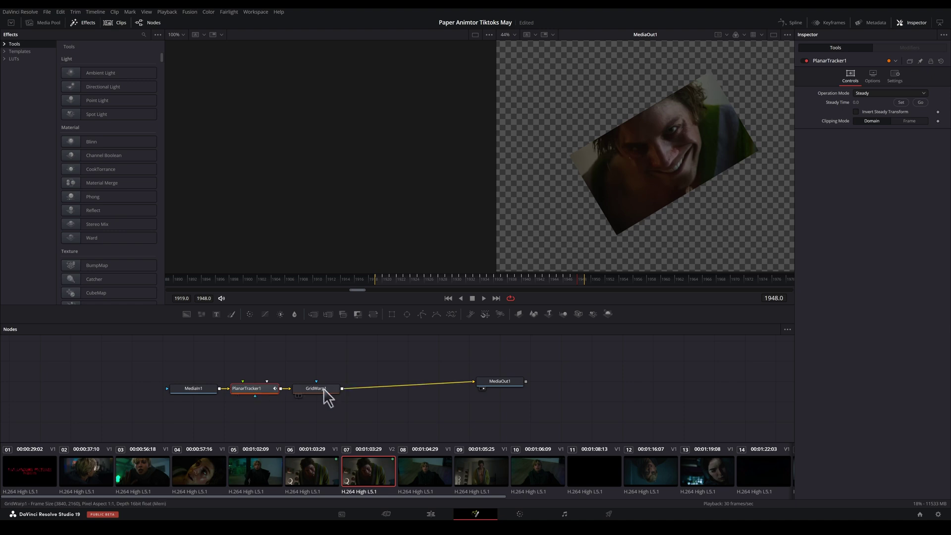
Step: Insert a PlanarTracker1 copy between GridWarp1 and MediaOut1 with Invert Steady Transform enabled
key(ctrl+c)
key(ctrl+v)
drag(395, 364, 386, 385)
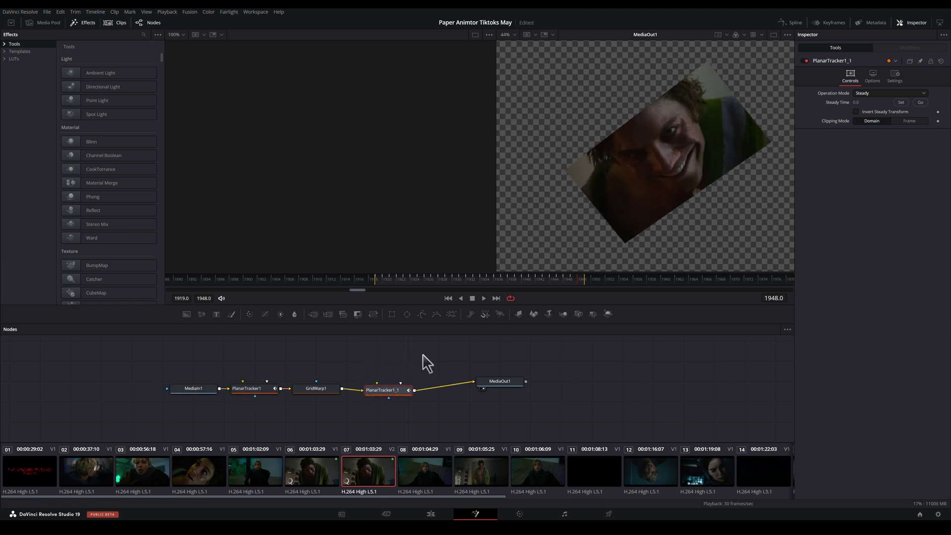
click(854, 112)
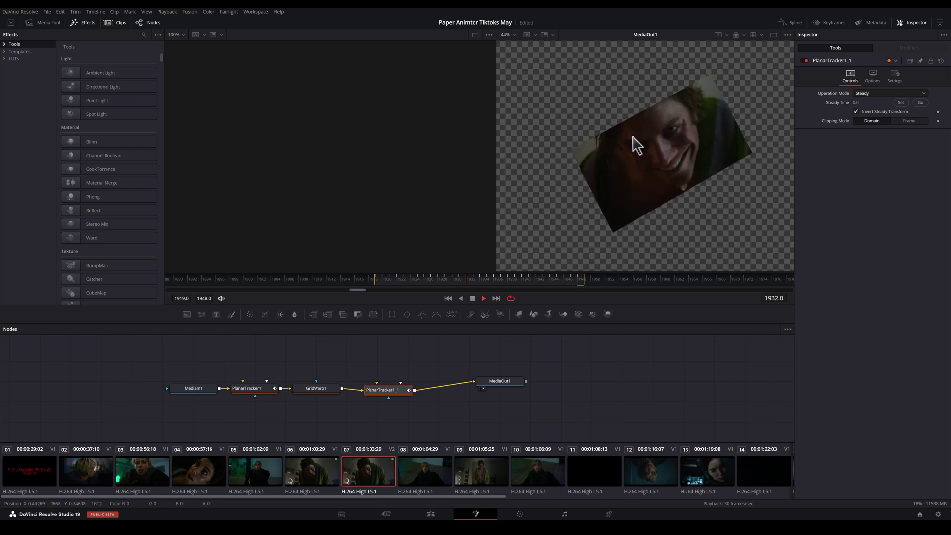
key(ctrl+f)
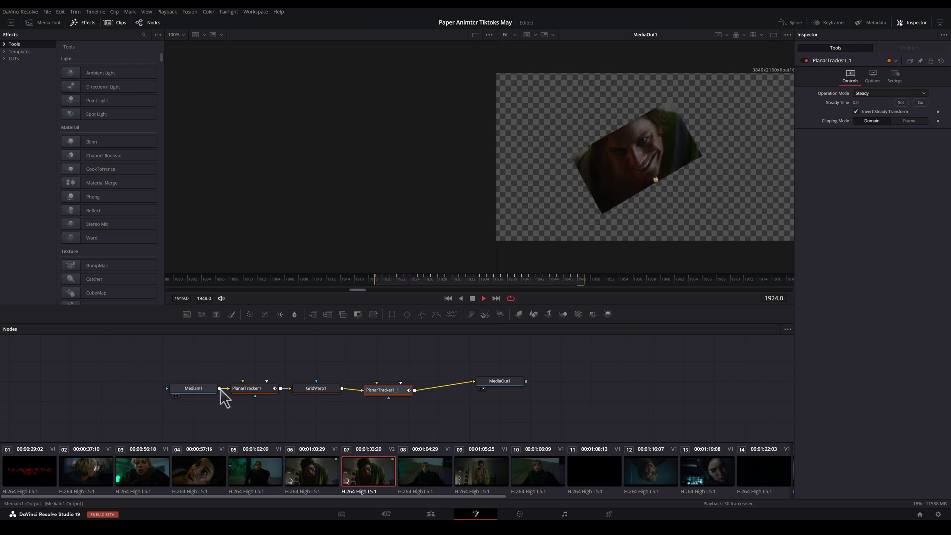
Step: Merge MediaIn1 with PlanarTracker1_1's output and swap Merge1's foreground and background
drag(220, 388, 416, 422)
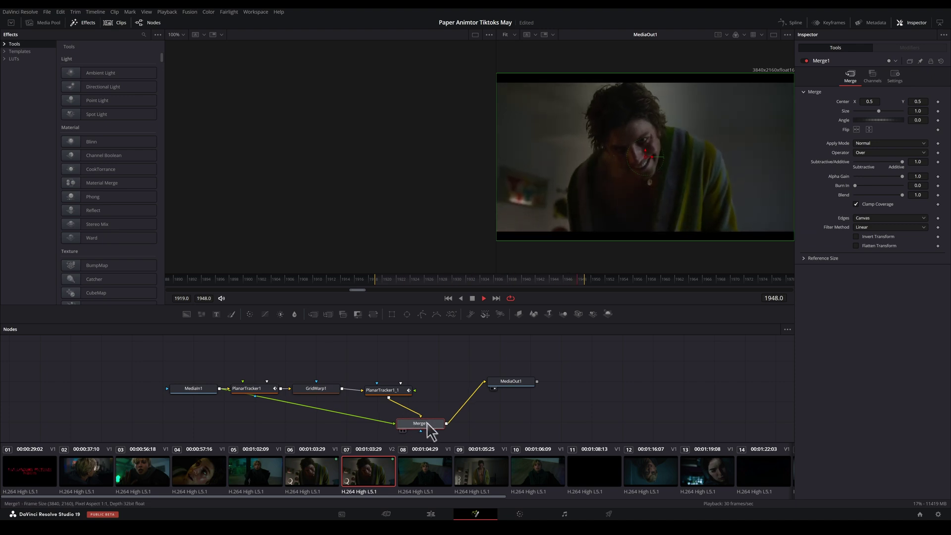
key(ctrl+t)
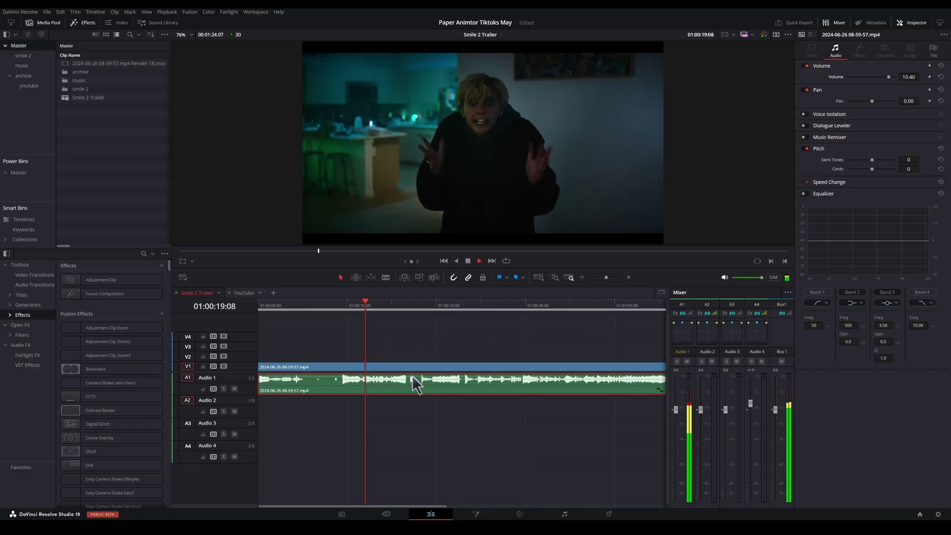
Step: Enable Music Remixer, mute the drums and bass stems, and play the clip to check
key(space)
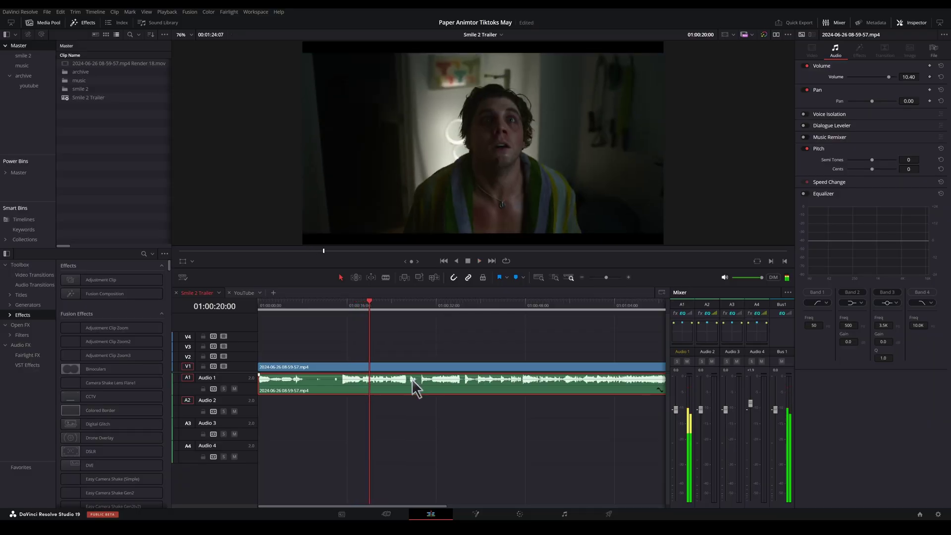
click(806, 136)
click(866, 204)
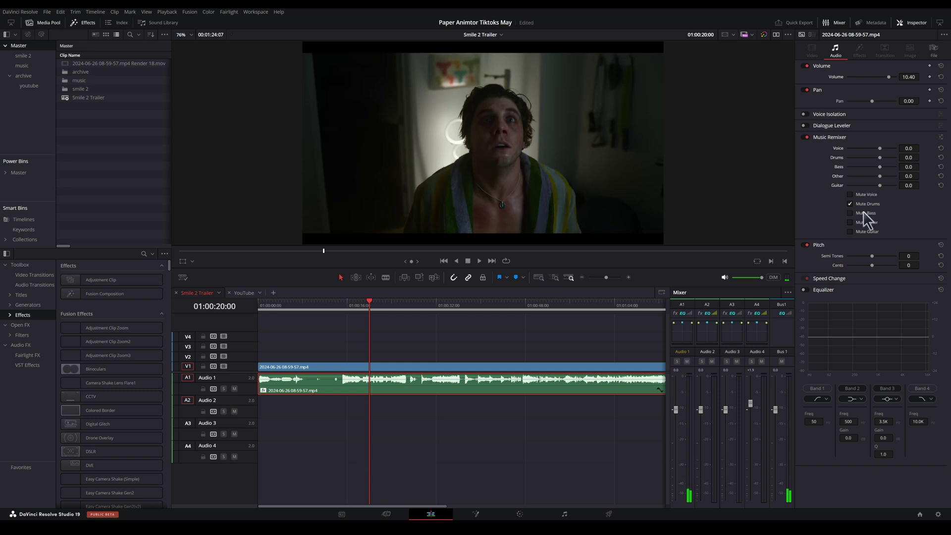
click(863, 212)
key(space)
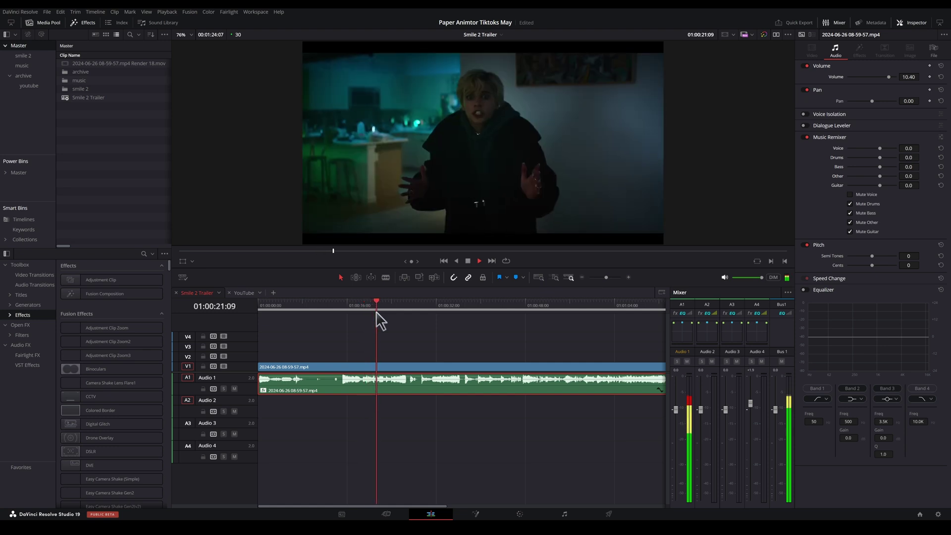
key(space)
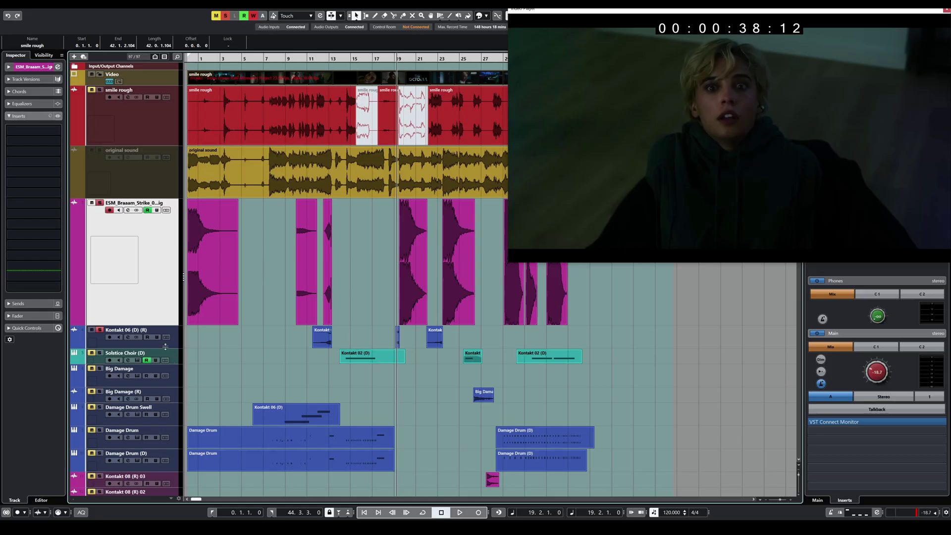
Step: Expand the Kontakt 06 track, zoom into the arrangement, and start playback of the cues
click(197, 345)
key(h)
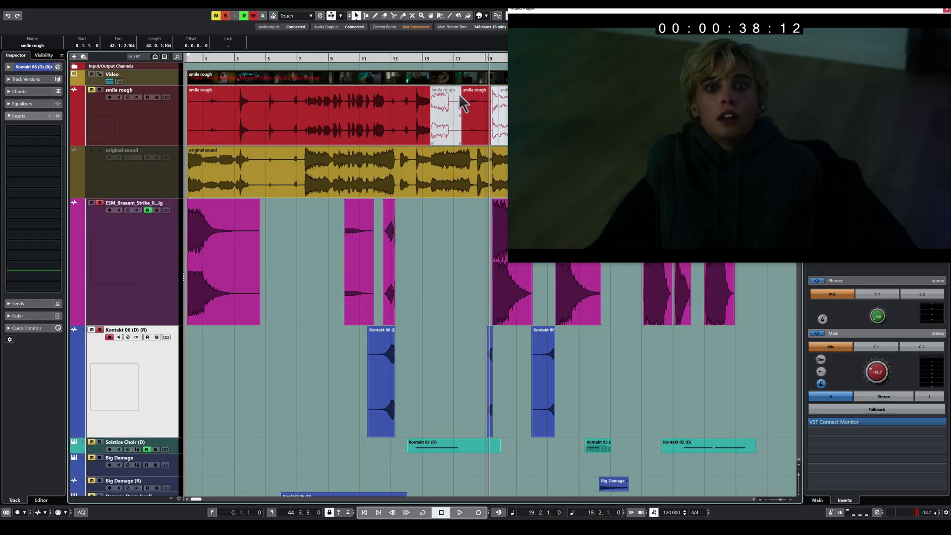
key(space)
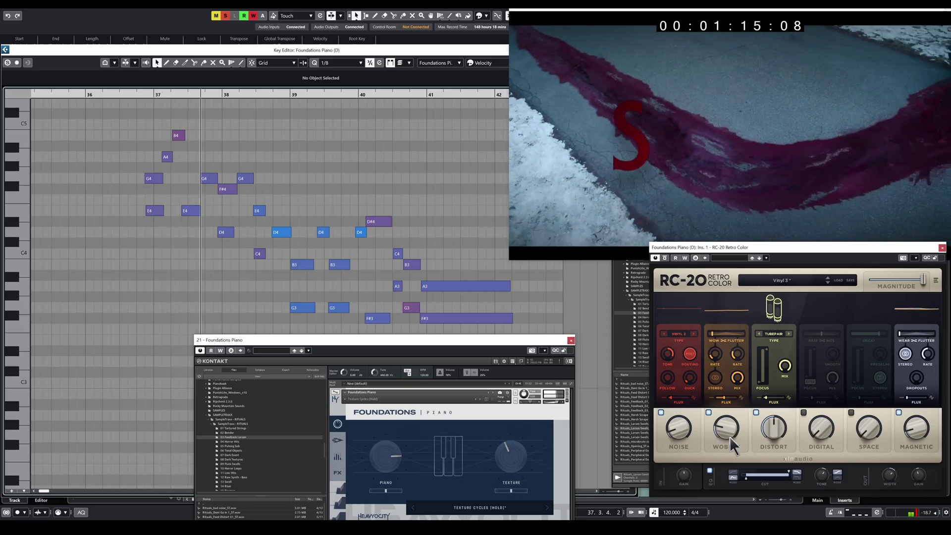
Step: Bring the girl-laughing-and-chuckle tracks around bar 26 into view in the project window
mouse_move(726, 430)
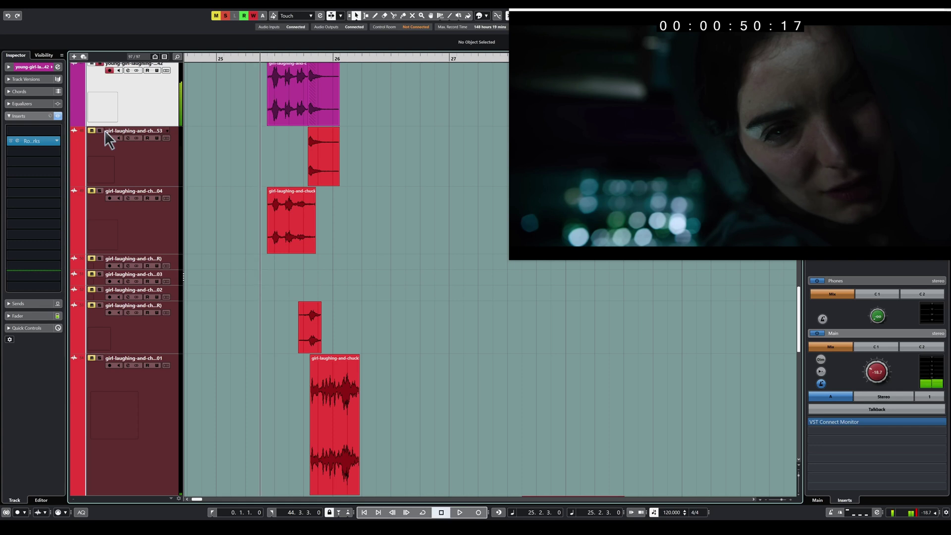
Step: Solo the three girl-laughing tracks, audition them against picture, then enlarge the Uist Cluster (R) 01 track
click(100, 130)
key(space)
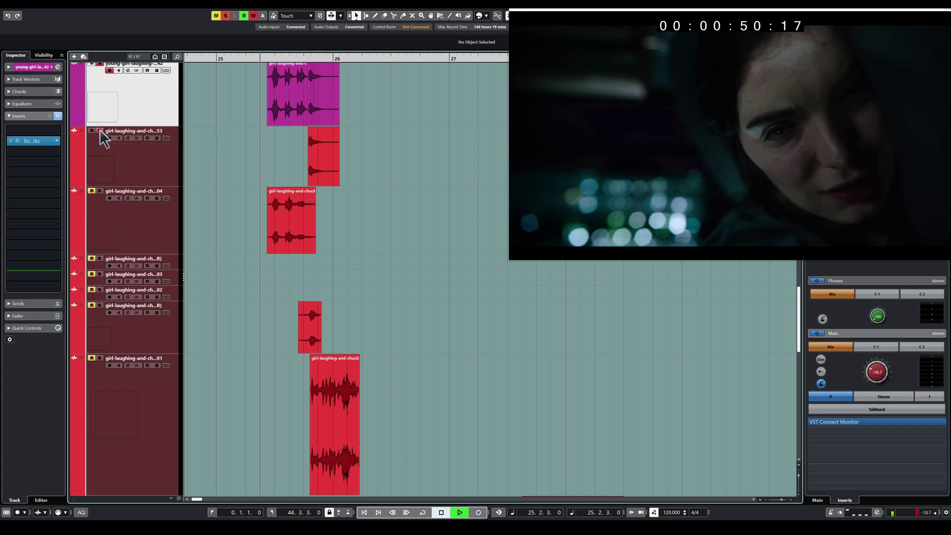
click(101, 191)
key(space)
key(space)
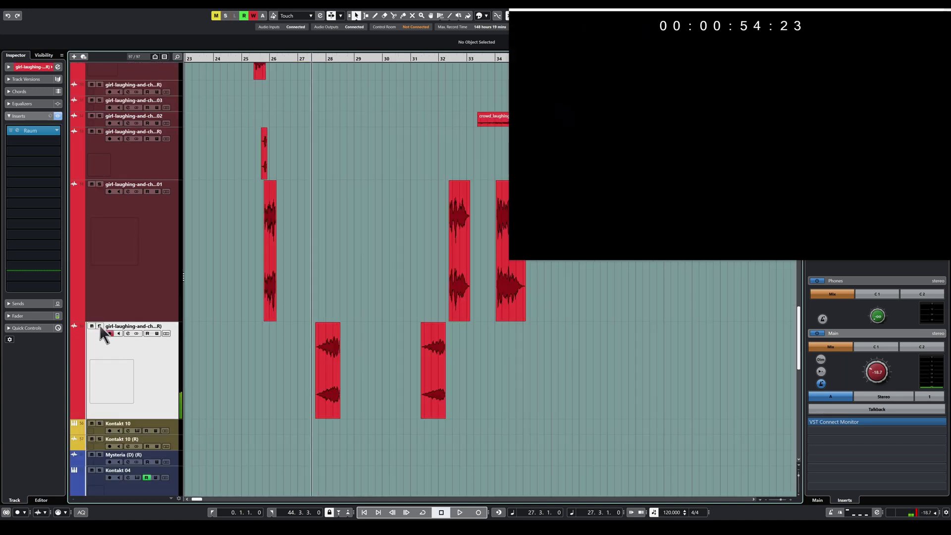
click(100, 325)
key(space)
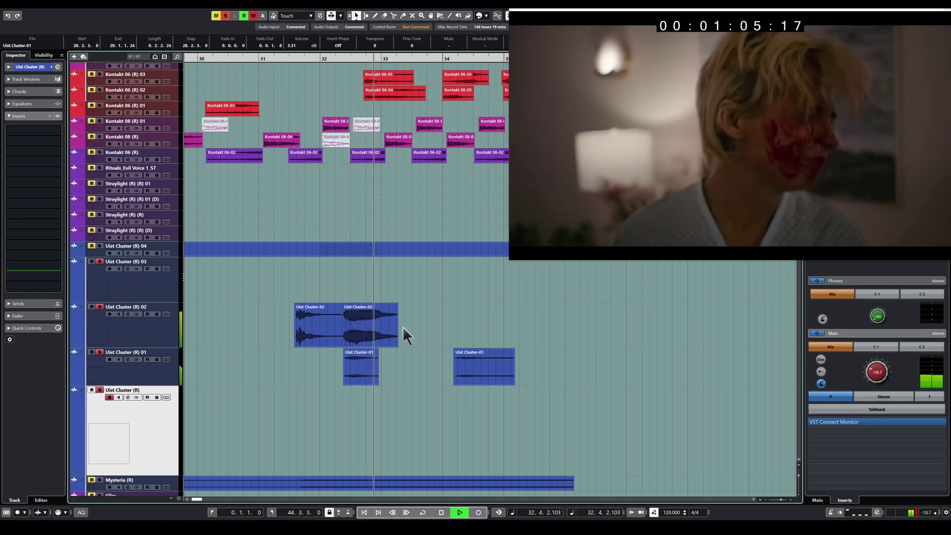
drag(165, 386, 165, 401)
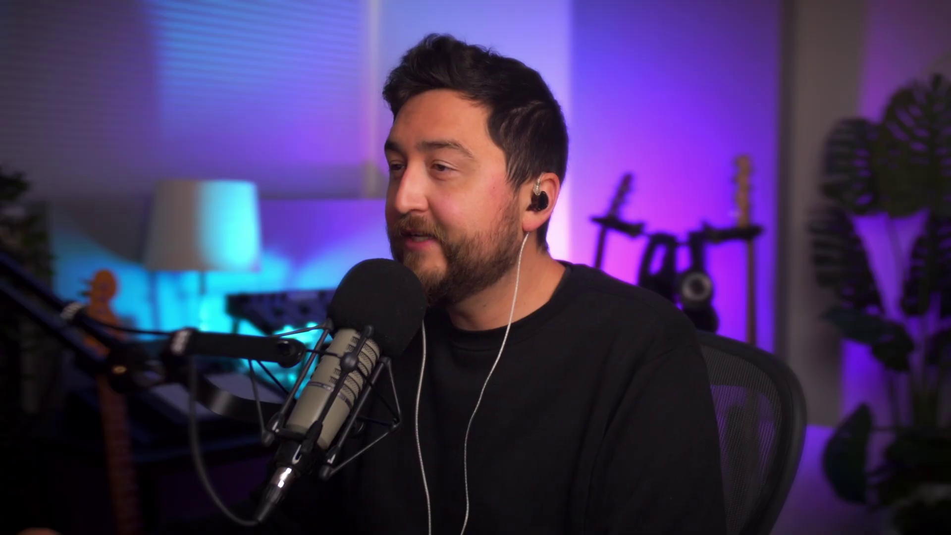